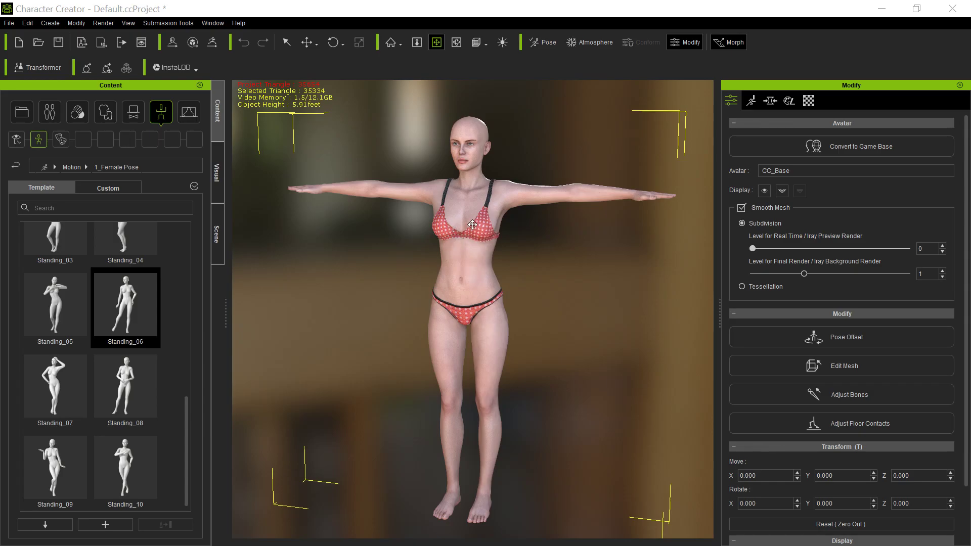
pyautogui.moveTo(465, 203)
pyautogui.mouseDown()
pyautogui.moveTo(457, 217)
pyautogui.moveTo(448, 195)
pyautogui.mouseUp()
pyautogui.moveTo(471, 252)
pyautogui.mouseDown(button='right')
pyautogui.moveTo(505, 252)
pyautogui.moveTo(489, 251)
pyautogui.mouseUp(button='right')
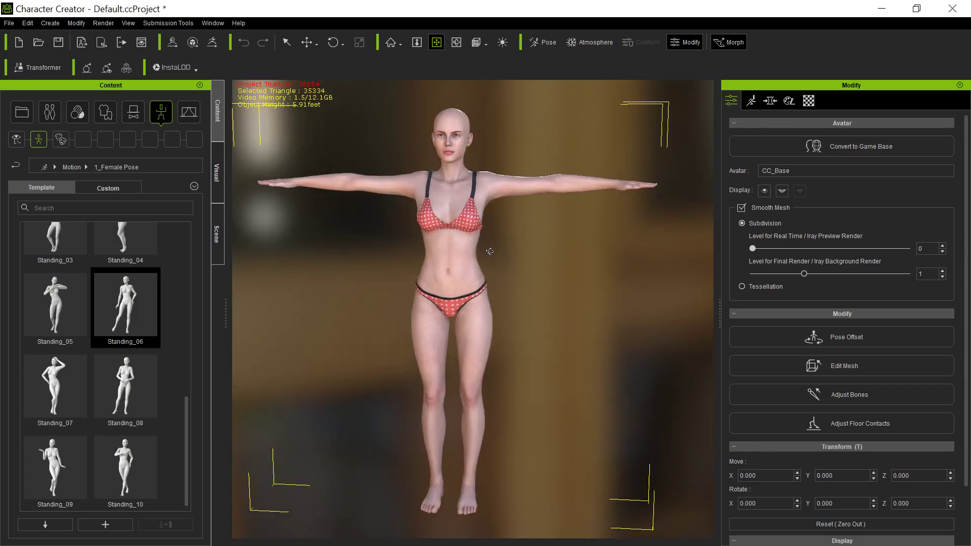
pyautogui.moveTo(456, 268); pyautogui.dragTo(482, 282)
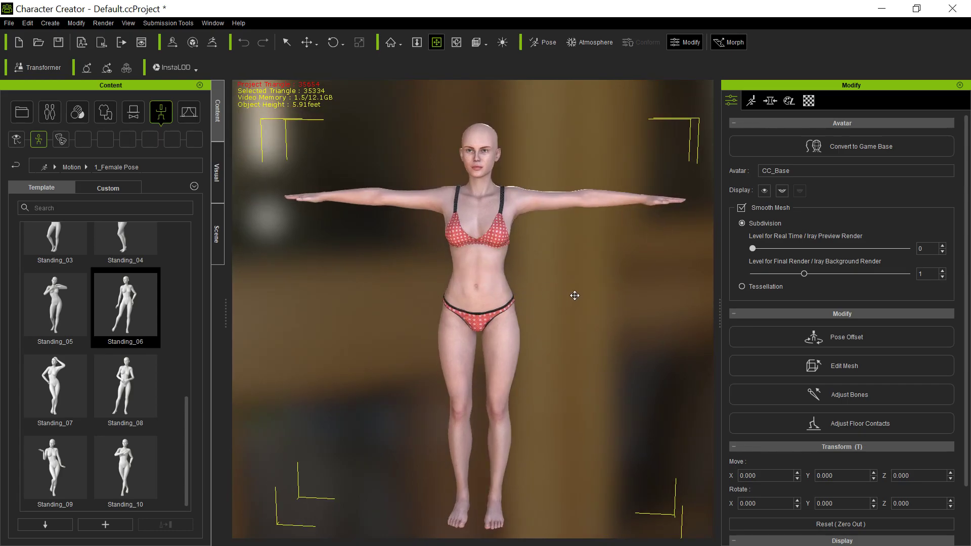
pyautogui.moveTo(575, 296); pyautogui.dragTo(592, 326, button='right')
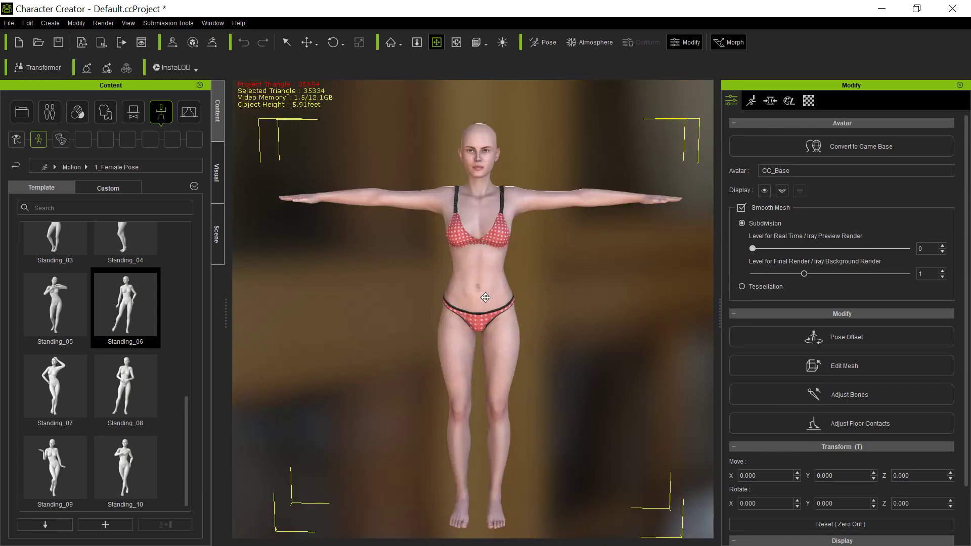
pyautogui.moveTo(527, 347); pyautogui.dragTo(537, 316, button='right')
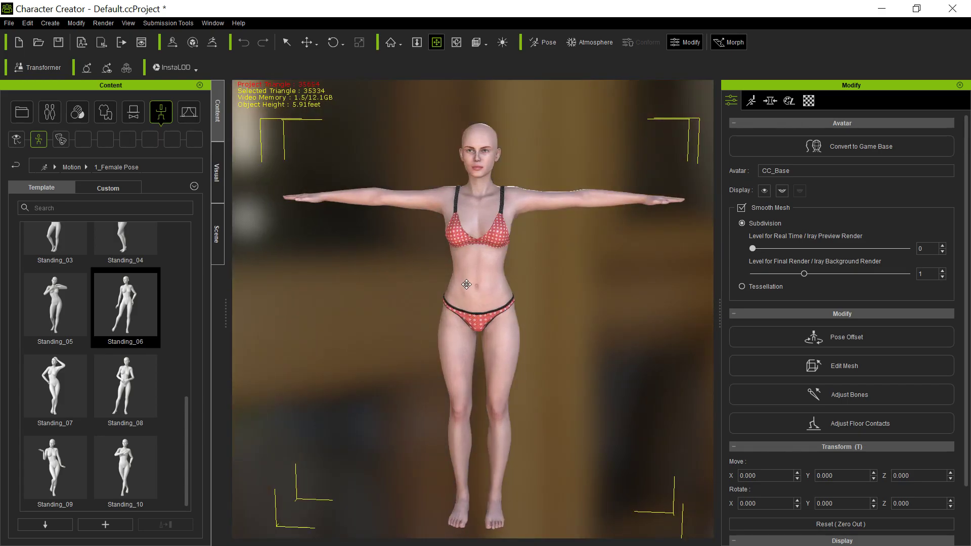
# Step: Import Basic Wear.fbx through Transformer with BASIC texture loading, discarding the current project unsaved and accepting the bra and panties as Cloth
pyautogui.click(31, 74)
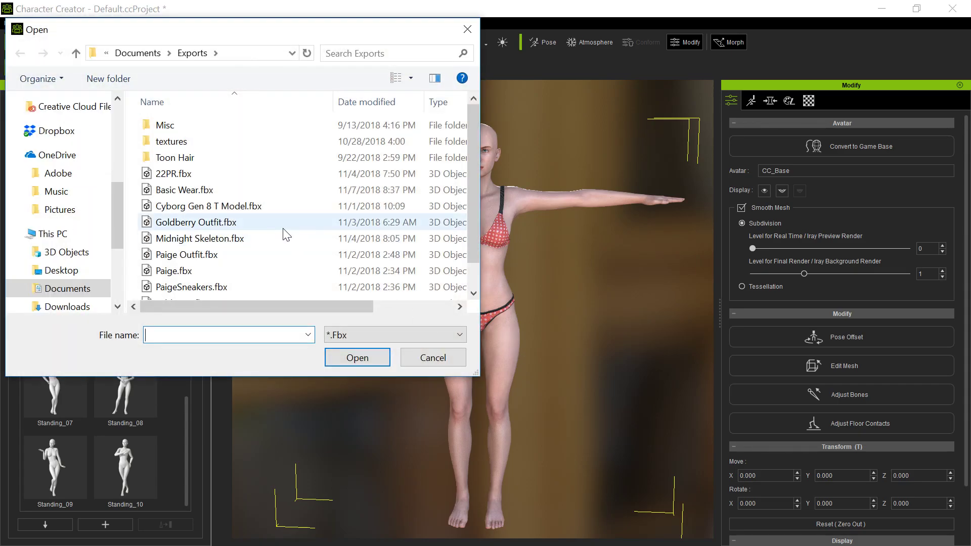
pyautogui.scroll(-1, 286, 234)
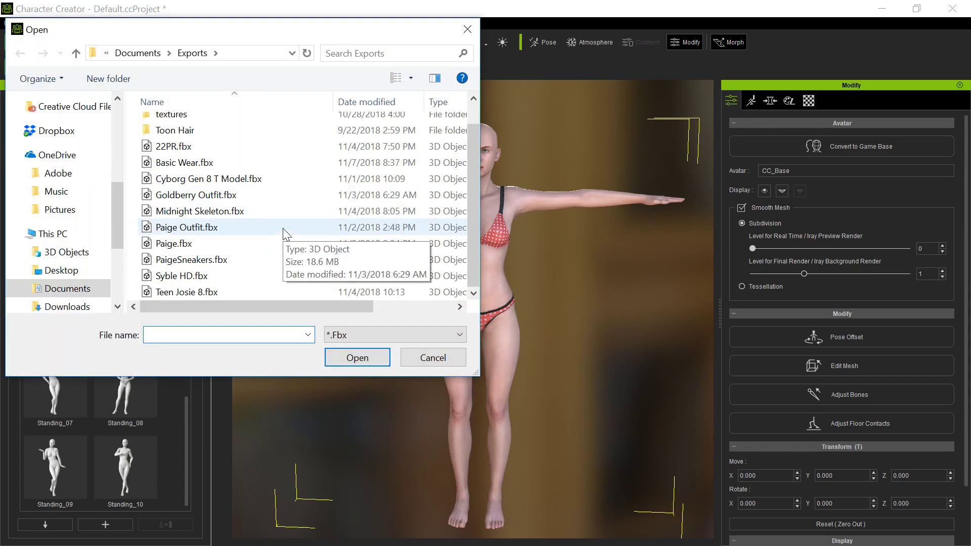
pyautogui.doubleClick(235, 170)
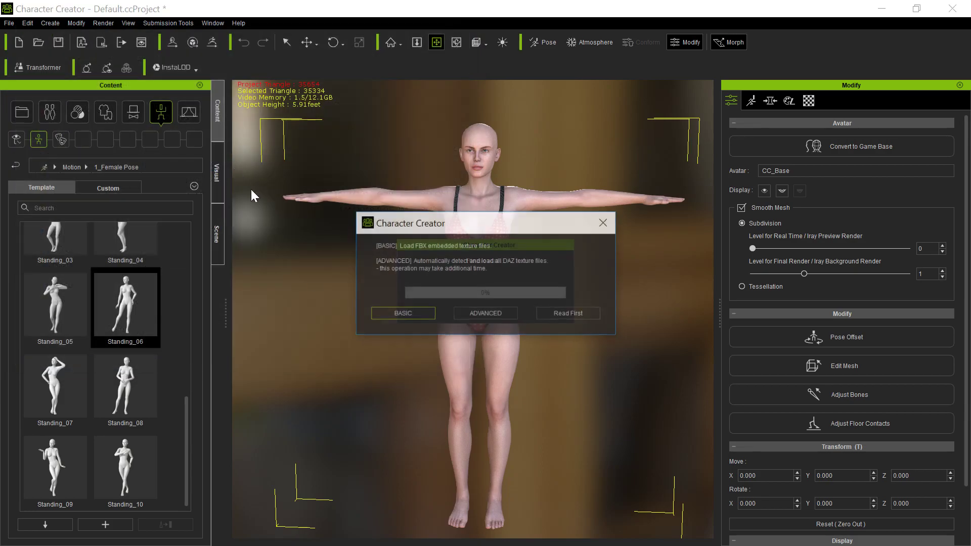
pyautogui.click(407, 315)
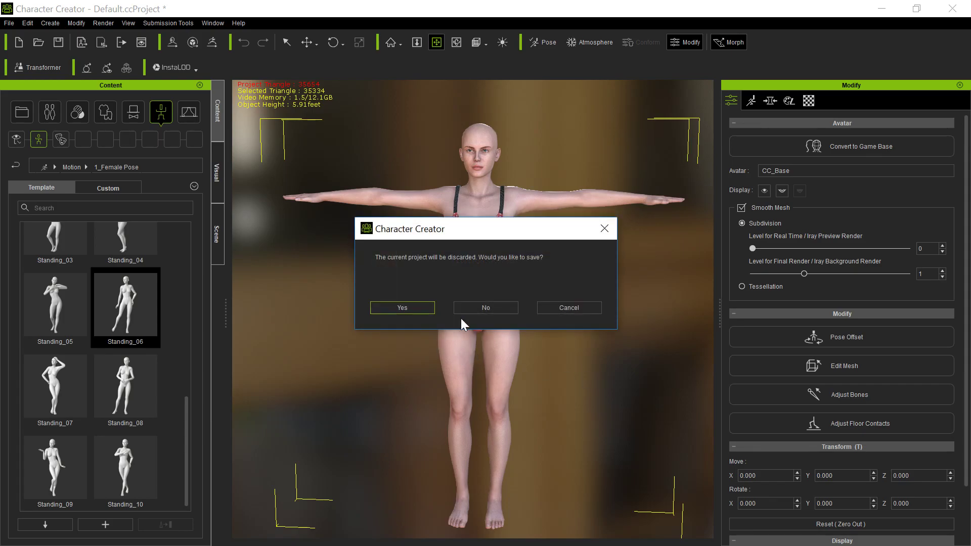
pyautogui.click(475, 308)
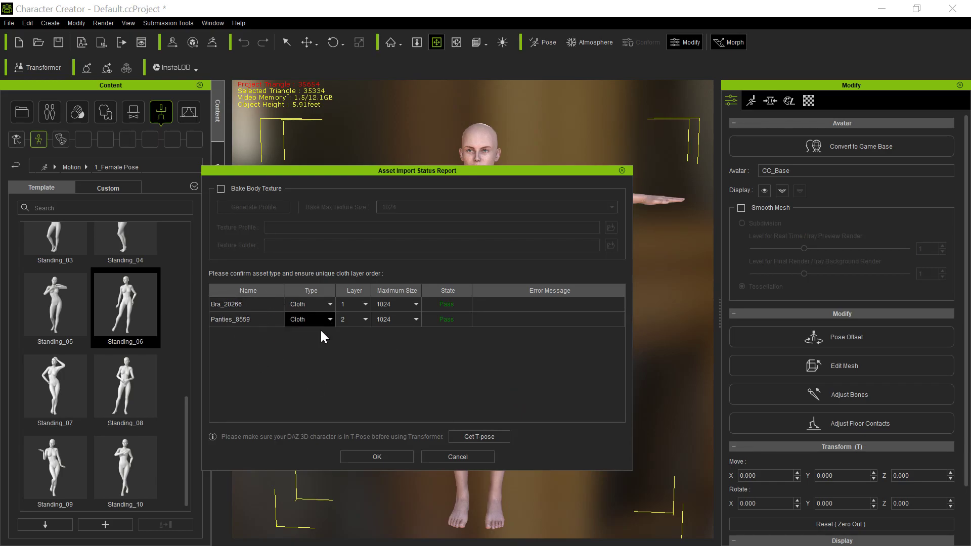
pyautogui.click(377, 457)
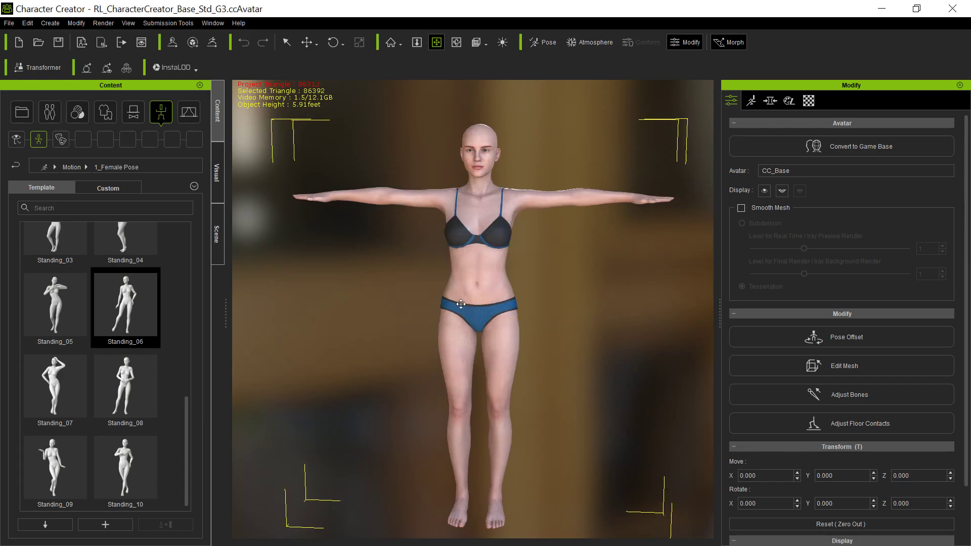
# Step: Examine the fit and texture of the imported panties and bra from the front, side and back
pyautogui.scroll(10, 497, 319)
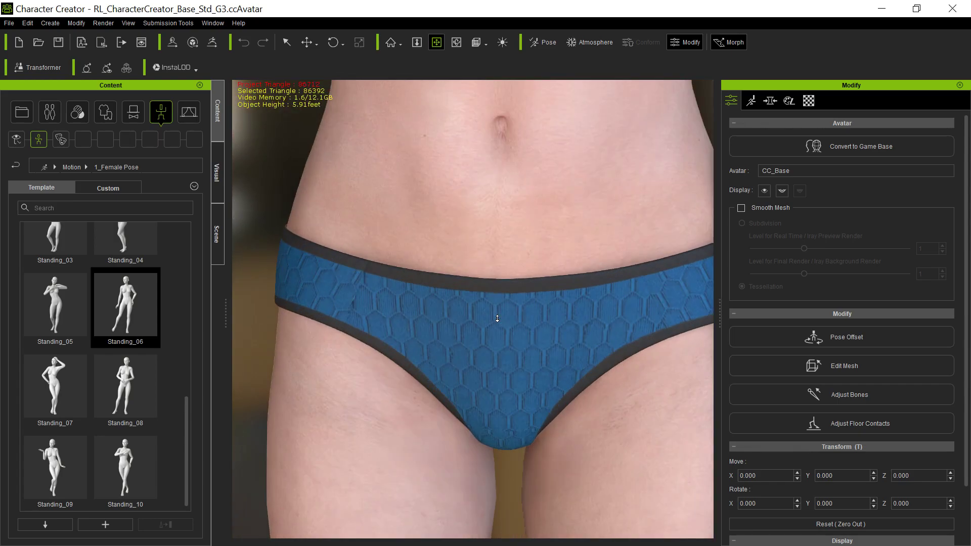
pyautogui.scroll(-3, 497, 318)
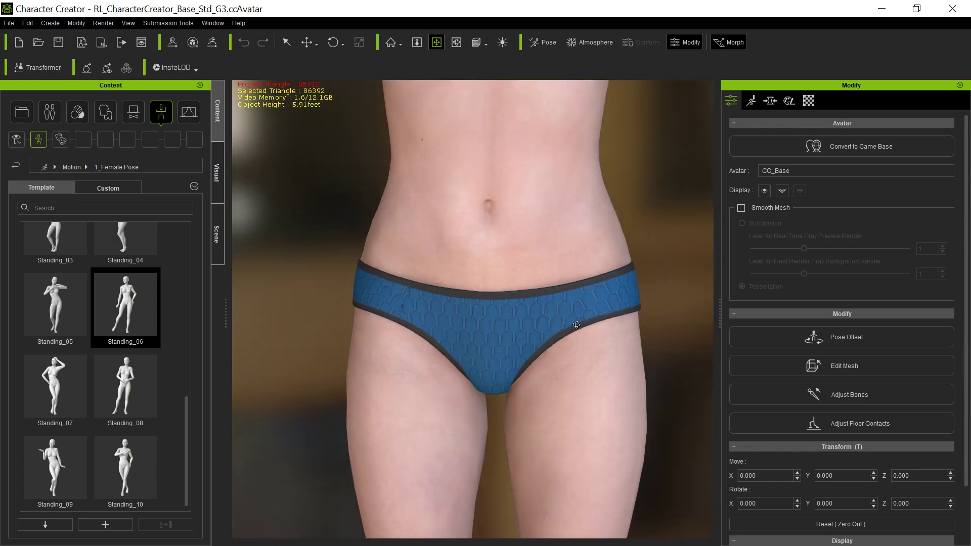
pyautogui.moveTo(499, 321); pyautogui.dragTo(308, 335, button='right')
pyautogui.moveTo(612, 355); pyautogui.dragTo(511, 364, button='right')
pyautogui.moveTo(451, 326); pyautogui.dragTo(705, 326, button='right')
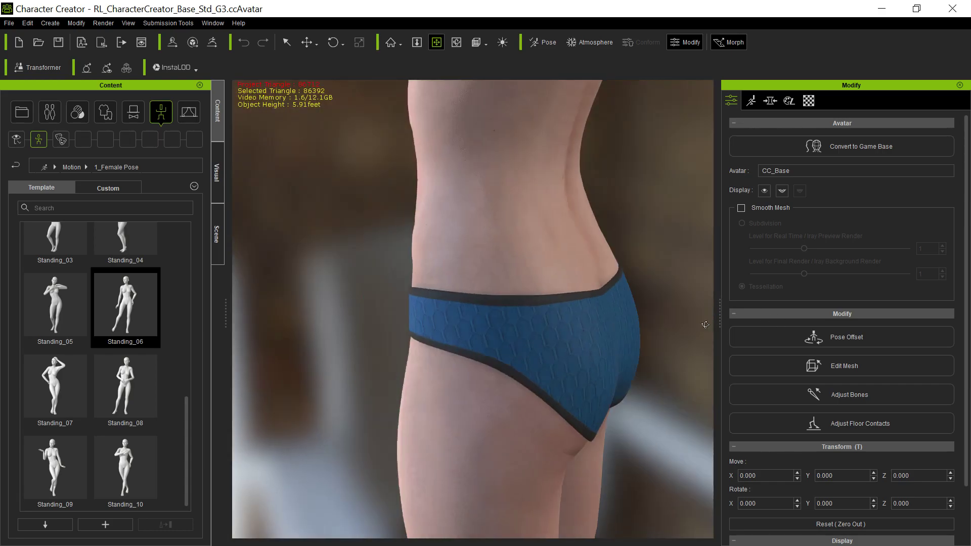
pyautogui.moveTo(413, 321); pyautogui.dragTo(514, 285, button='right')
pyautogui.moveTo(474, 214); pyautogui.dragTo(460, 432)
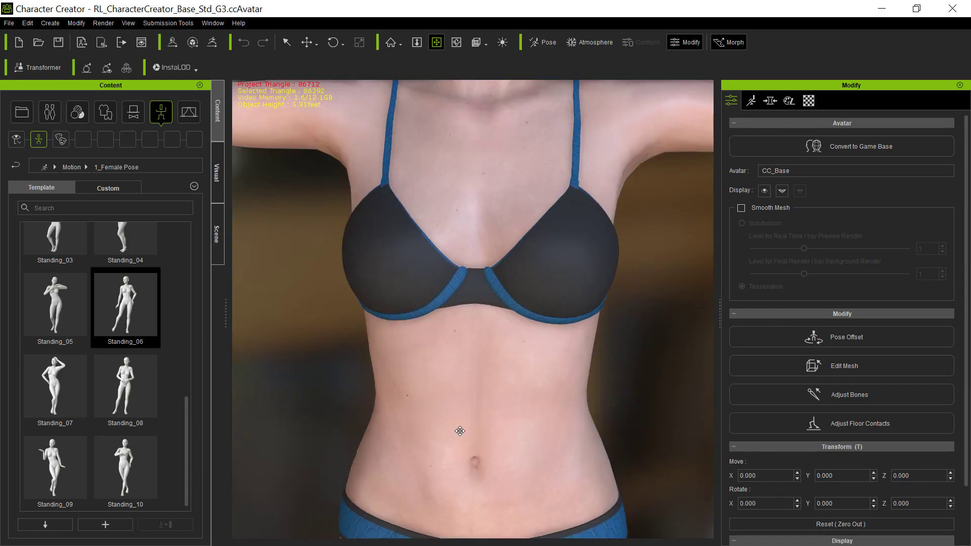
pyautogui.moveTo(493, 399); pyautogui.dragTo(496, 354)
pyautogui.scroll(-5, 495, 354)
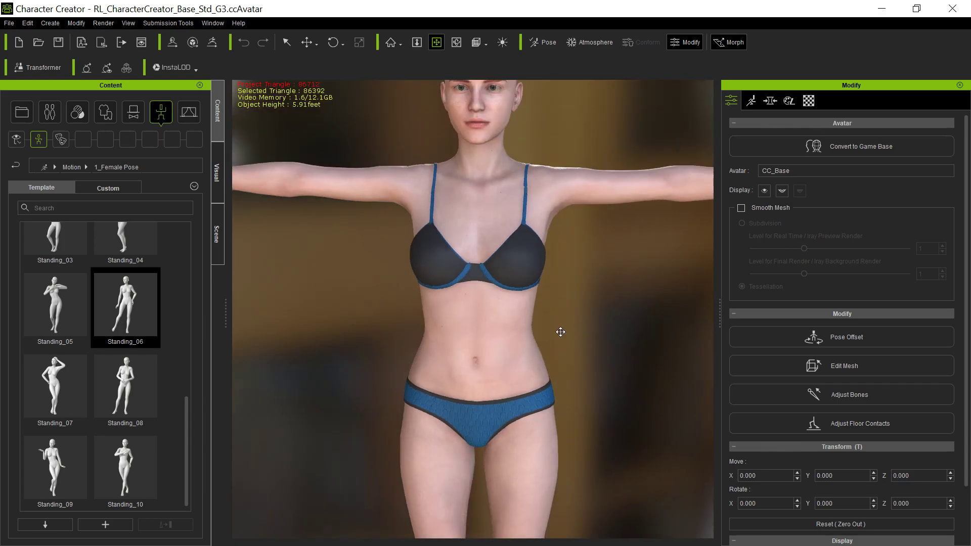
pyautogui.moveTo(560, 332); pyautogui.dragTo(534, 282, button='right')
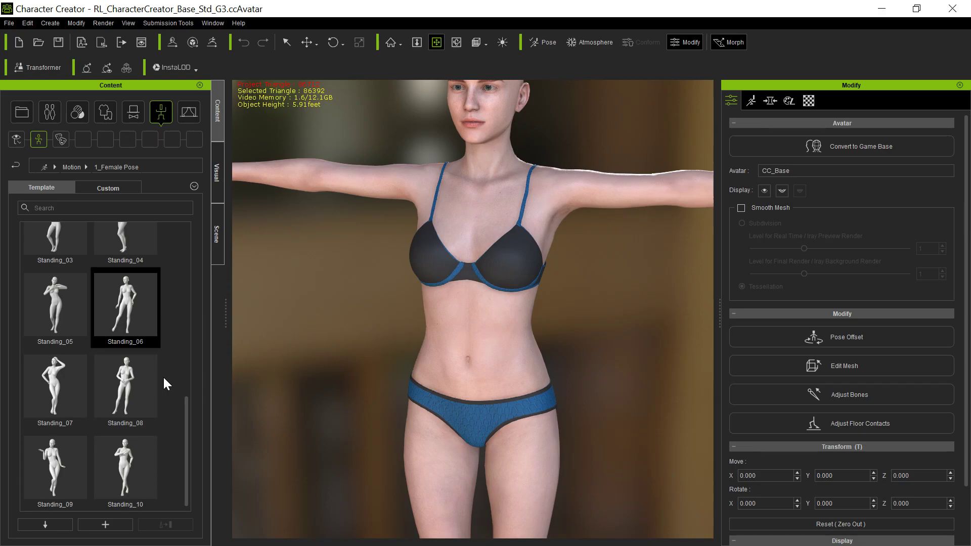
# Step: Apply the Reclining_Floor_02 female pose to the avatar and check the underwear's fit from behind
pyautogui.scroll(10, 163, 376)
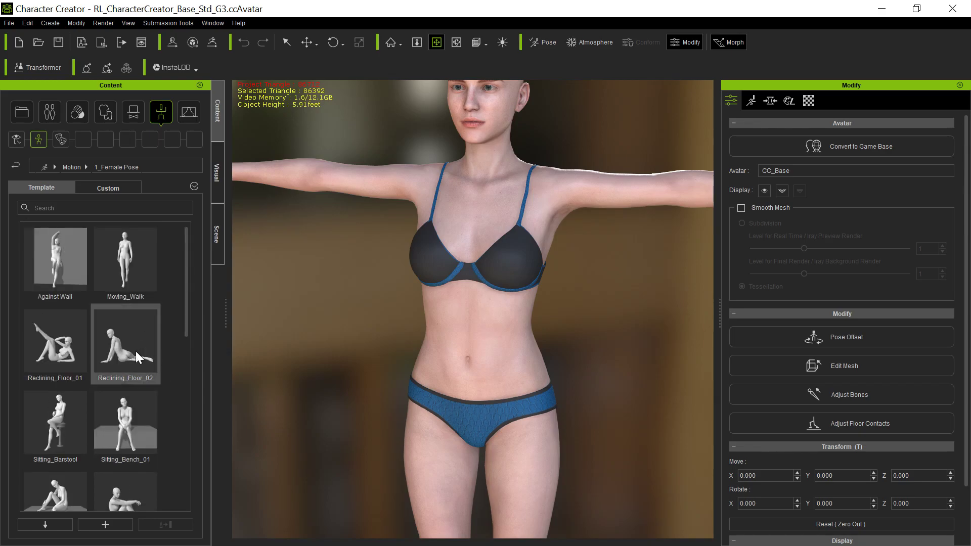
pyautogui.doubleClick(120, 344)
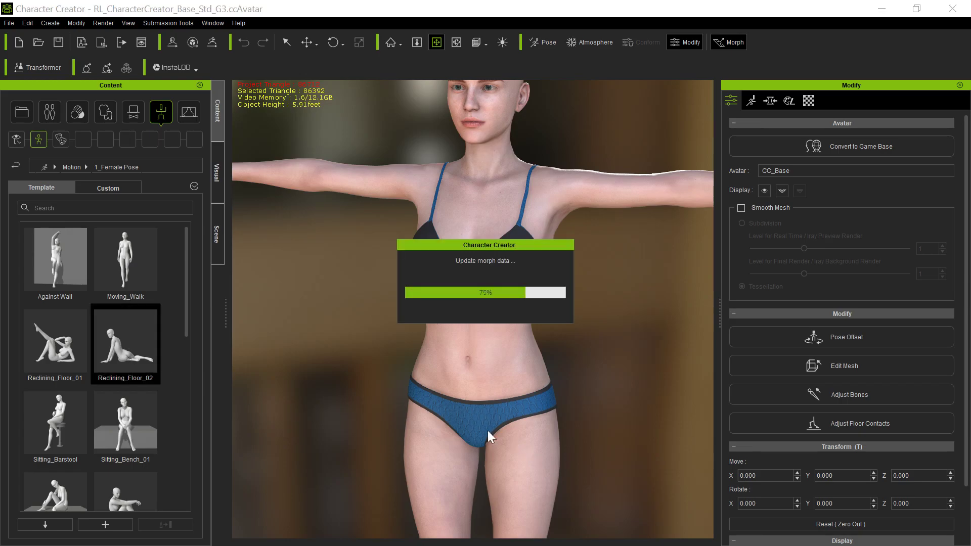
pyautogui.moveTo(334, 366); pyautogui.dragTo(633, 195)
pyautogui.moveTo(529, 362); pyautogui.dragTo(369, 182)
pyautogui.moveTo(462, 370); pyautogui.dragTo(467, 307)
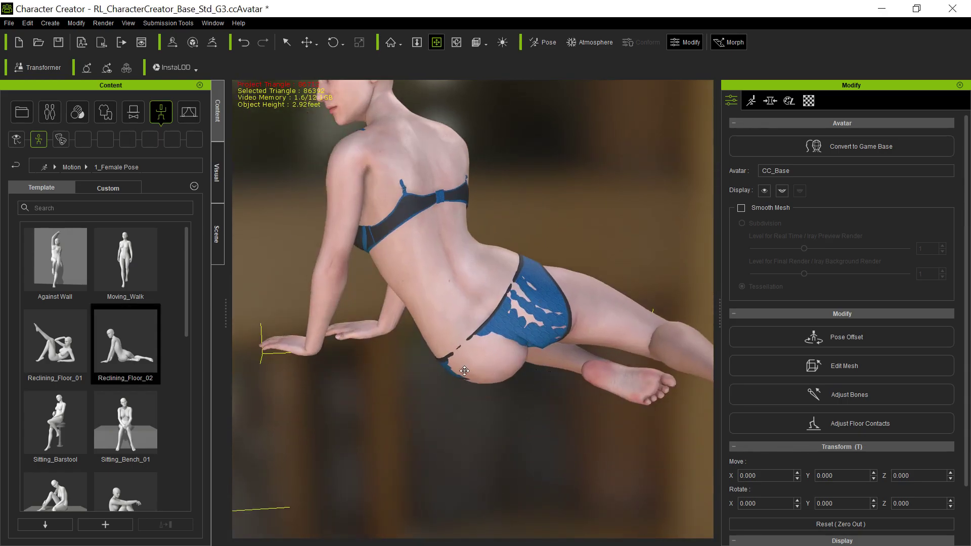
pyautogui.moveTo(449, 388); pyautogui.dragTo(453, 281, button='right')
pyautogui.moveTo(453, 281); pyautogui.dragTo(427, 273)
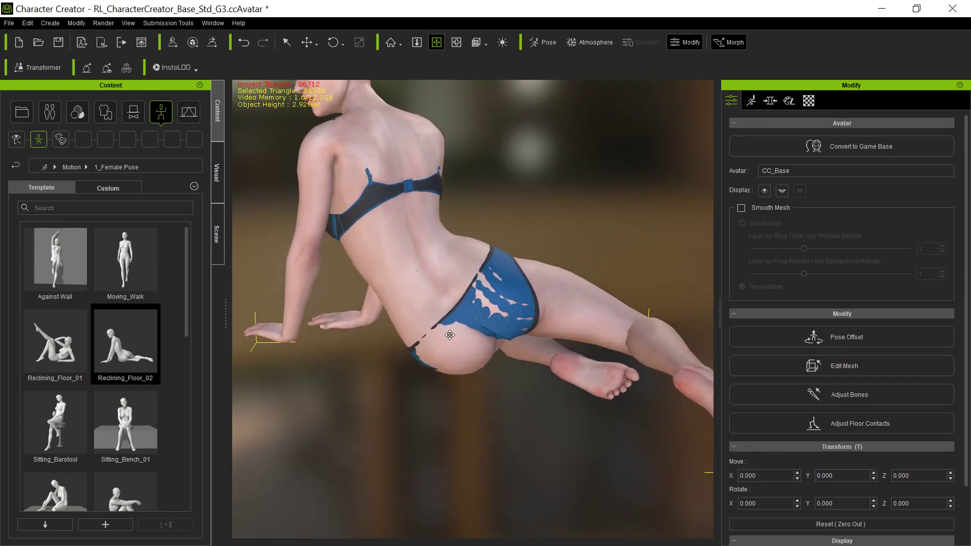
pyautogui.moveTo(448, 332); pyautogui.dragTo(460, 299, button='right')
pyautogui.moveTo(460, 299); pyautogui.dragTo(457, 336)
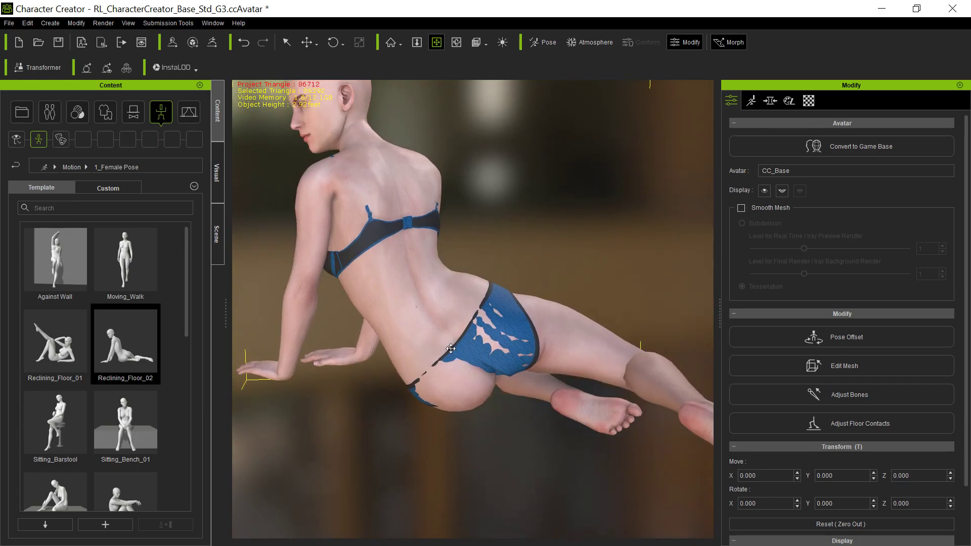
pyautogui.moveTo(451, 348); pyautogui.dragTo(451, 329, button='right')
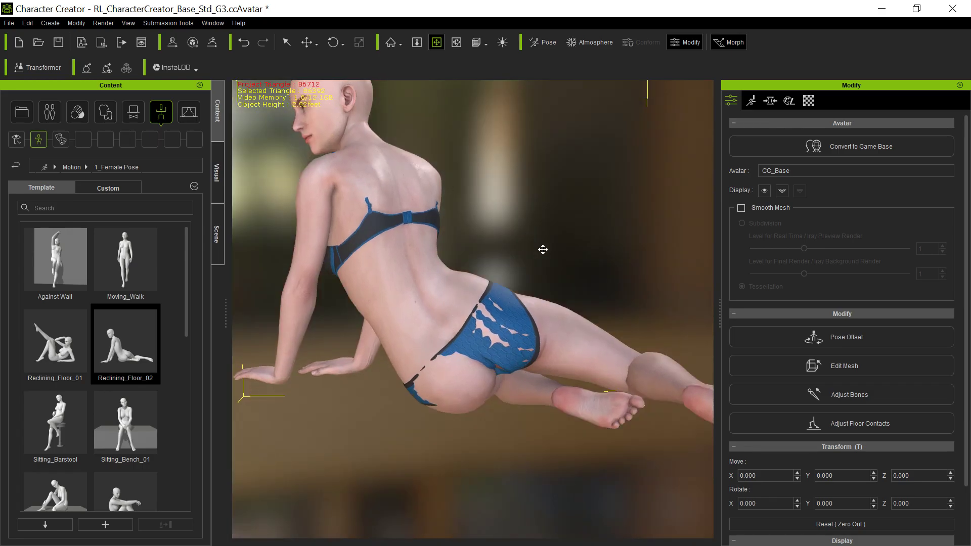
# Step: Transfer skin weights to the panties using the Default template preset
pyautogui.press('q')
pyautogui.click(507, 334)
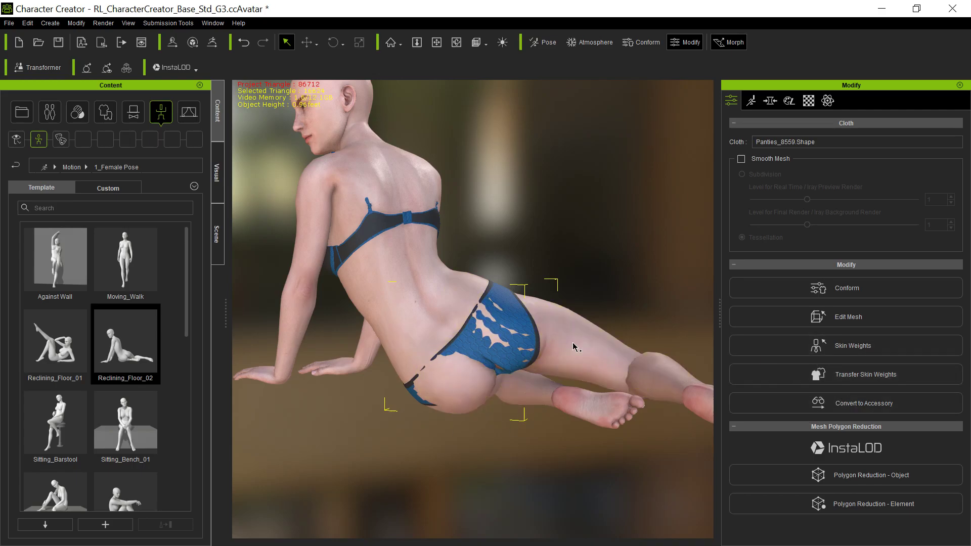
pyautogui.click(818, 374)
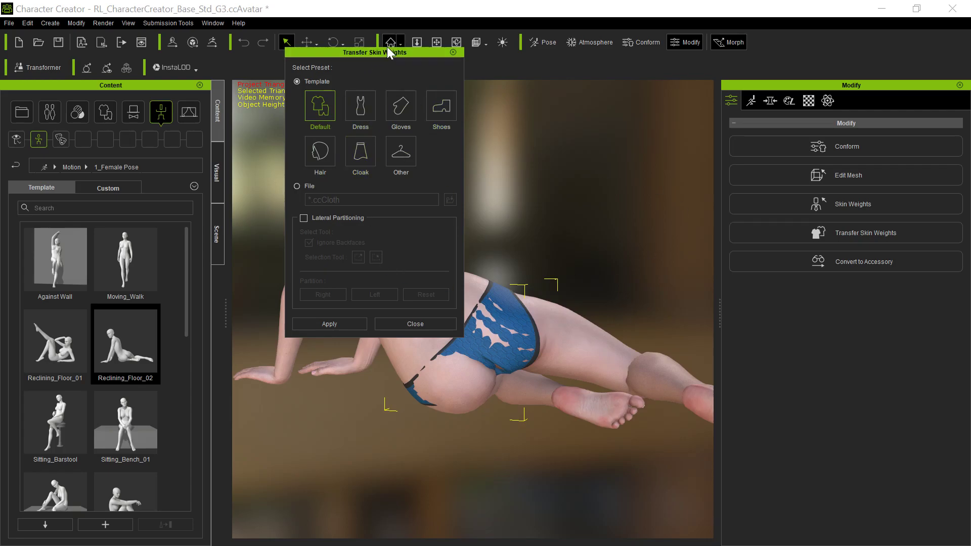
pyautogui.moveTo(388, 50); pyautogui.dragTo(303, 99)
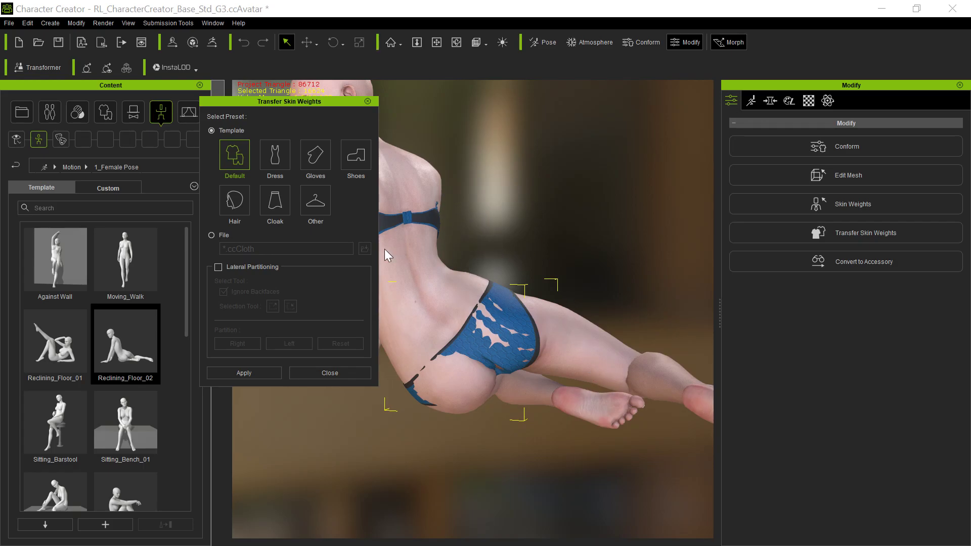
pyautogui.click(241, 374)
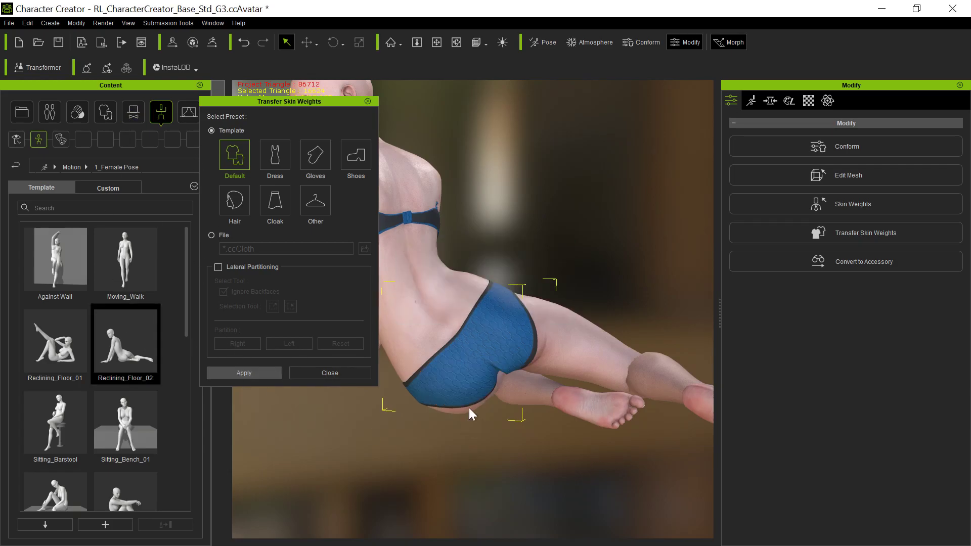
pyautogui.click(368, 101)
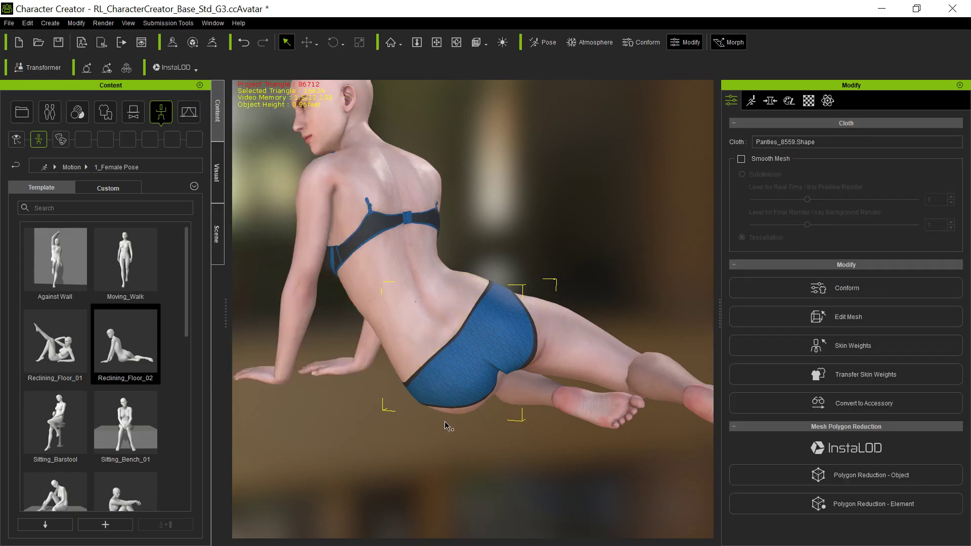
# Step: Check the panties from several angles and transfer skin weights to the bra using the Default template preset
pyautogui.moveTo(447, 426); pyautogui.dragTo(419, 267, button='middle')
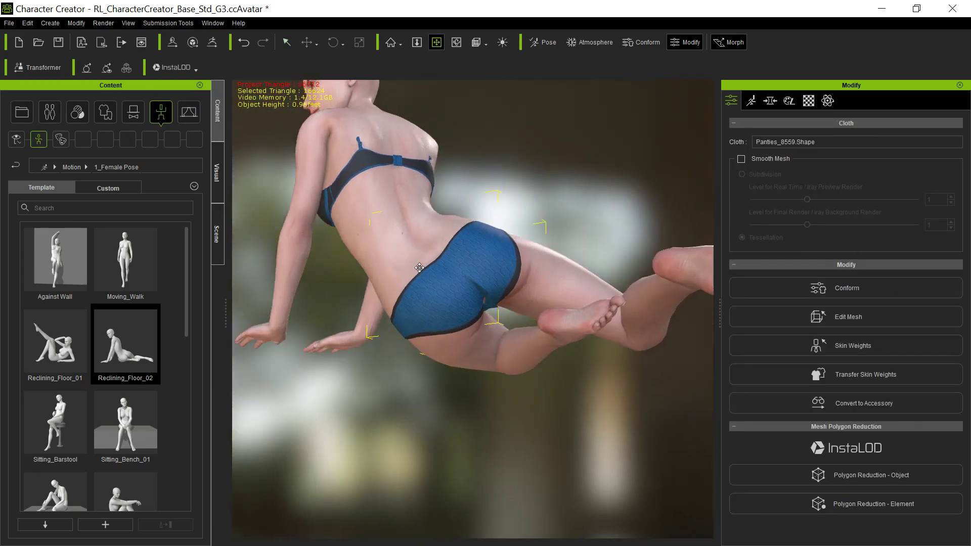
pyautogui.moveTo(420, 267); pyautogui.dragTo(498, 303, button='right')
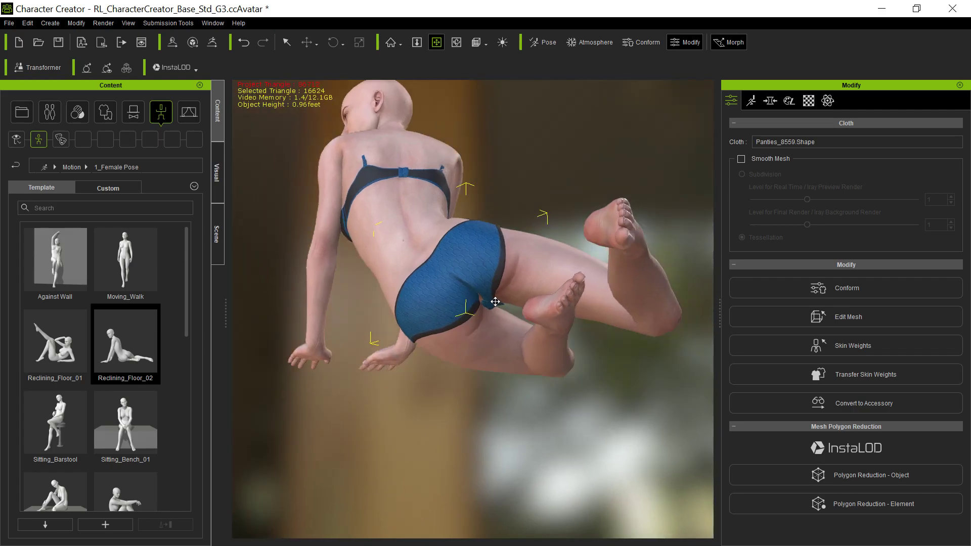
pyautogui.moveTo(425, 256); pyautogui.dragTo(379, 283, button='right')
pyautogui.moveTo(365, 261); pyautogui.dragTo(426, 373)
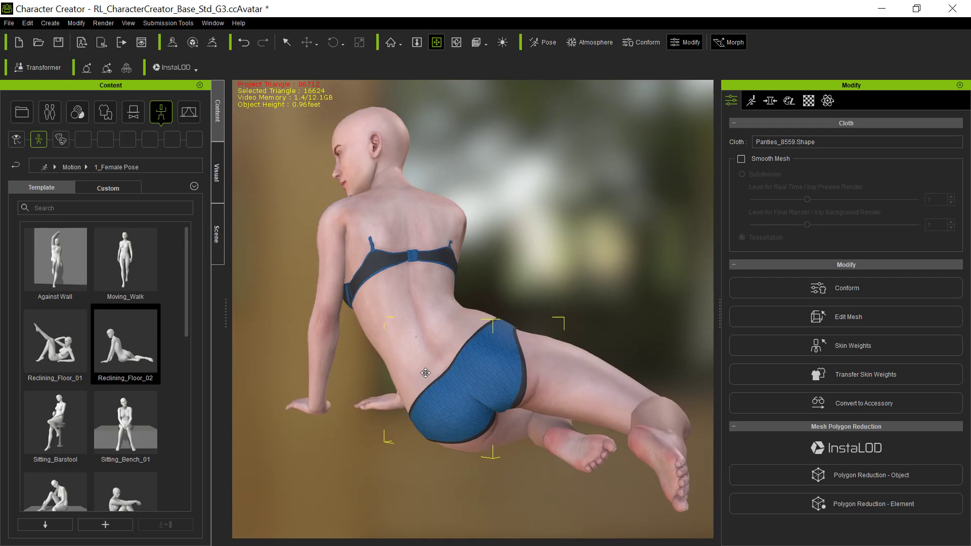
pyautogui.press('q')
pyautogui.click(382, 264)
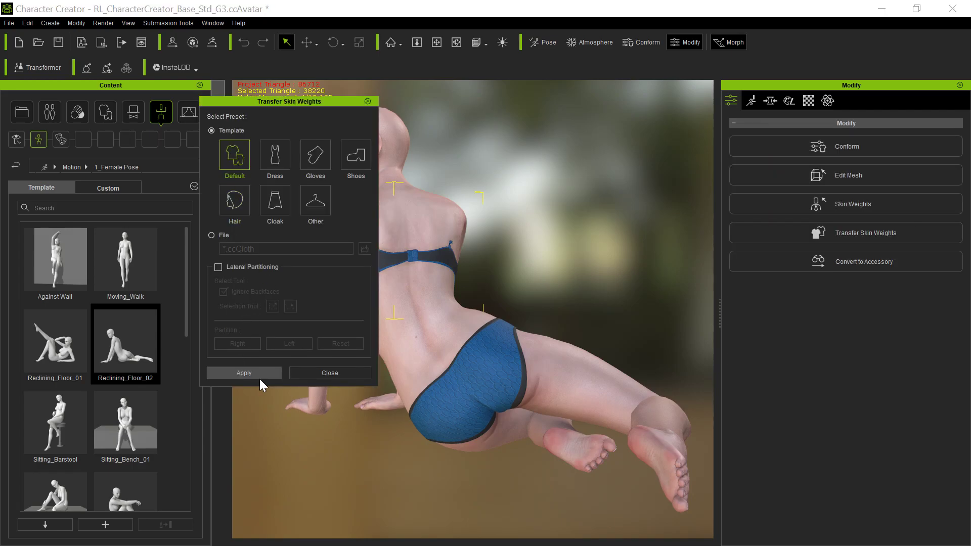
pyautogui.click(260, 378)
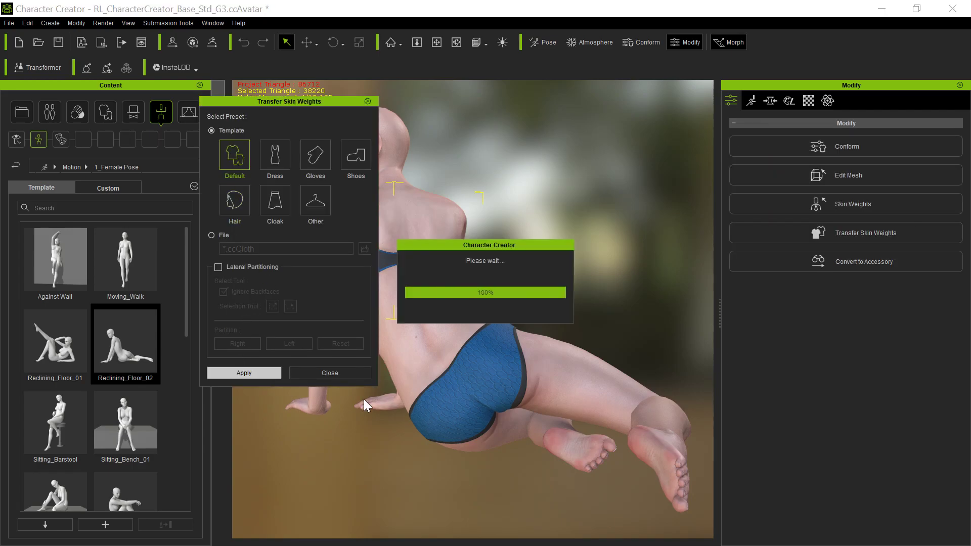
pyautogui.click(368, 101)
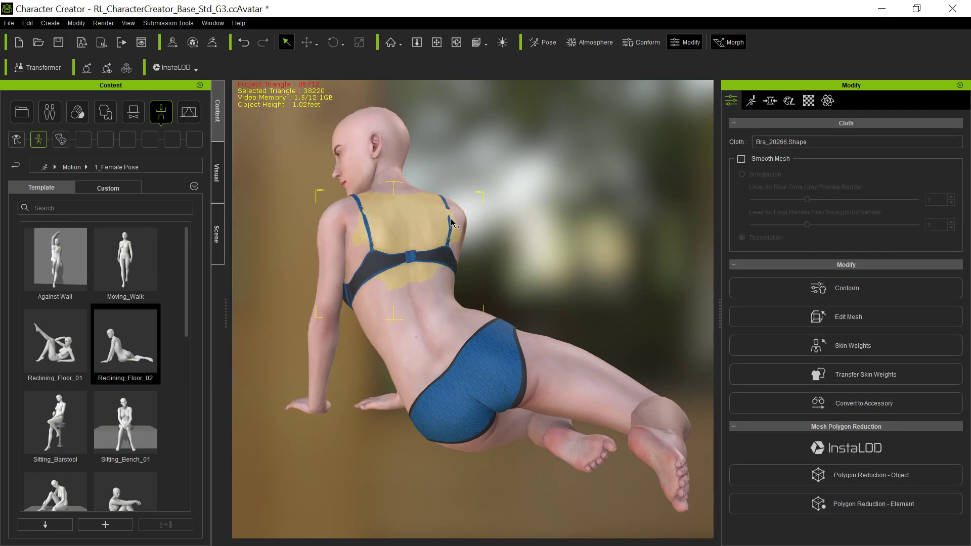
# Step: Calculate the conform collision for the bra with the existing settings, and select the panties
pyautogui.click(843, 286)
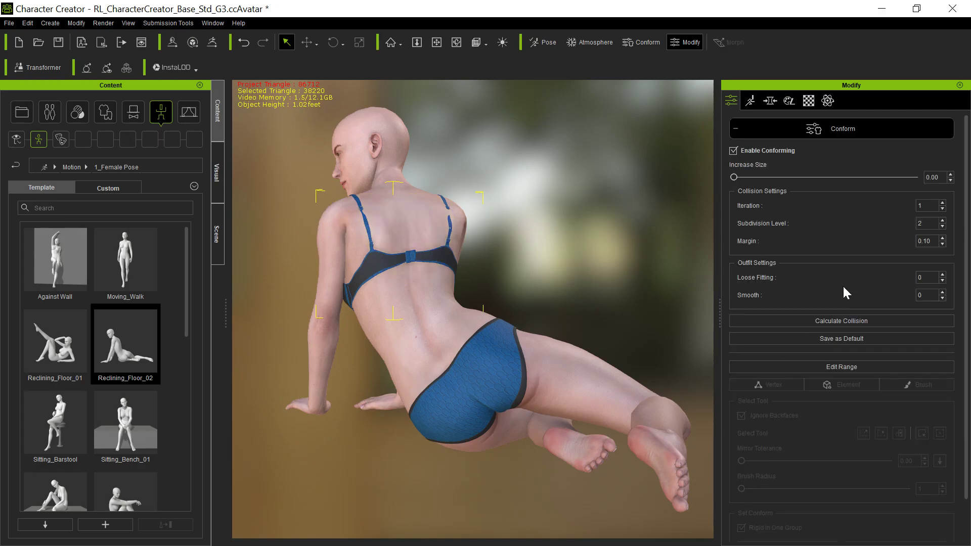
pyautogui.click(792, 321)
pyautogui.click(488, 389)
pyautogui.click(516, 399)
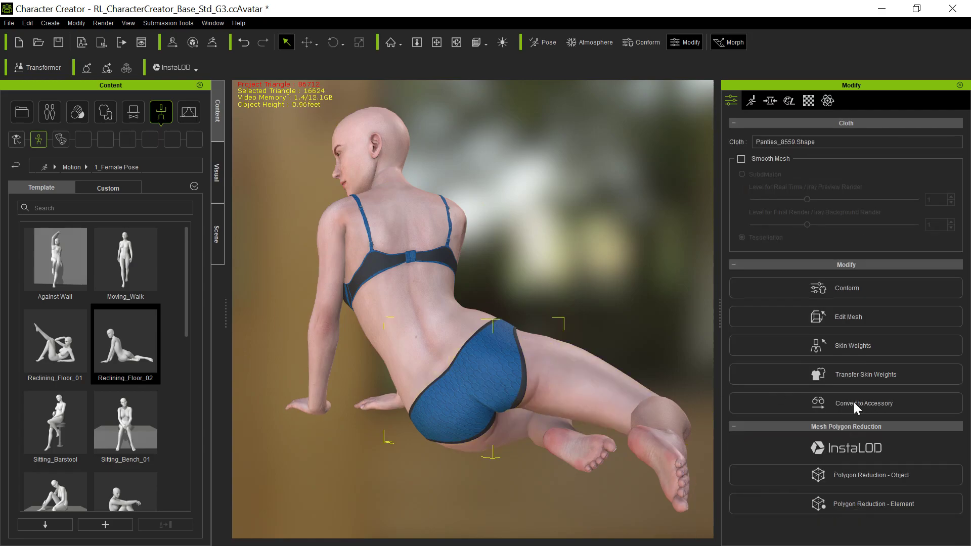
# Step: Calculate the conform collision for the panties with the existing settings
pyautogui.click(857, 288)
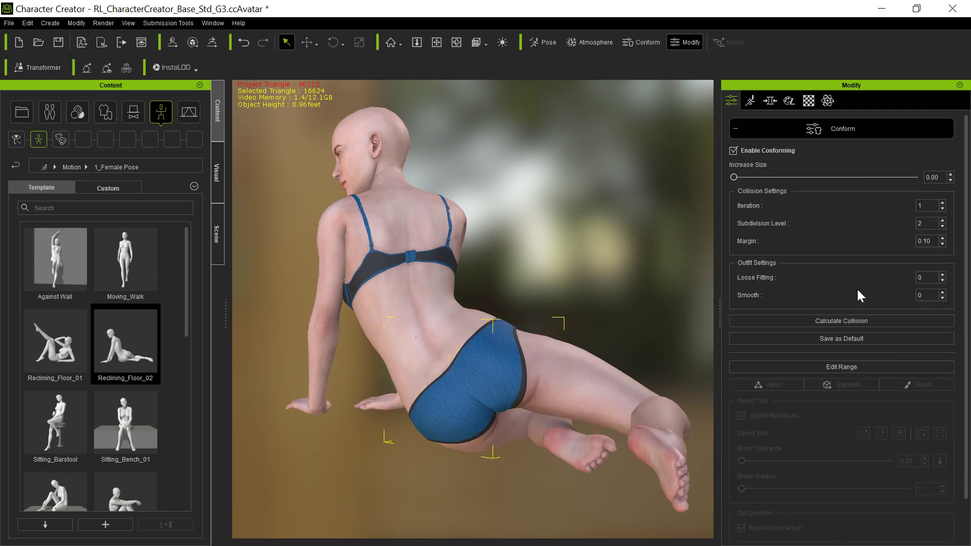
pyautogui.click(826, 321)
# Step: Apply the Moving_Walk female pose to the avatar and check the underwear's fit from behind and from the front
pyautogui.doubleClick(124, 263)
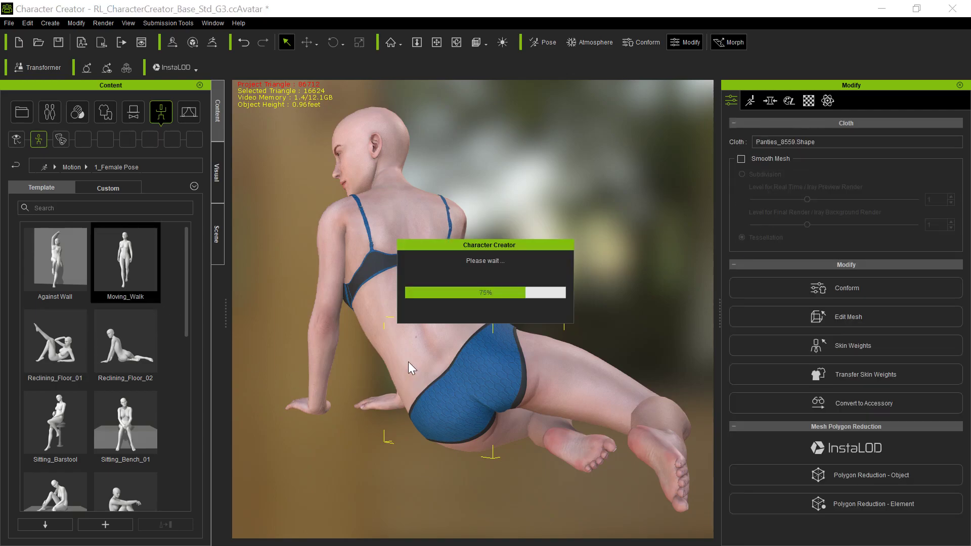
pyautogui.press('x')
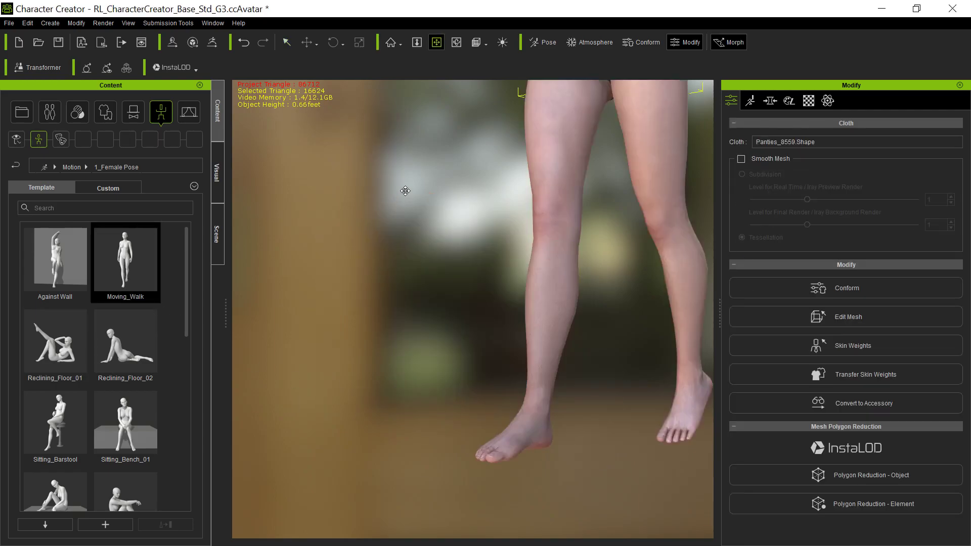
pyautogui.moveTo(405, 191); pyautogui.dragTo(354, 427)
pyautogui.moveTo(374, 298); pyautogui.dragTo(343, 396)
pyautogui.moveTo(582, 369); pyautogui.dragTo(21, 365, button='right')
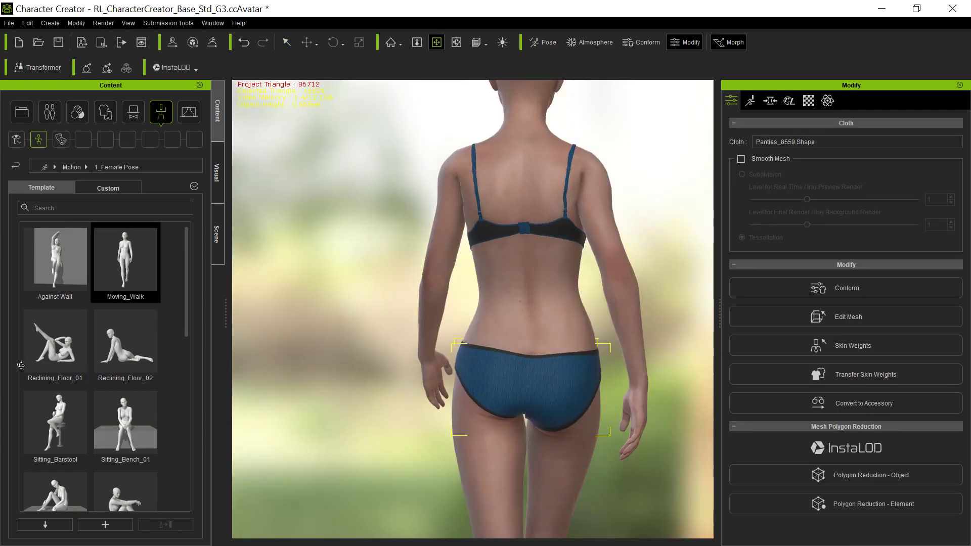
pyautogui.moveTo(20, 365); pyautogui.dragTo(754, 369)
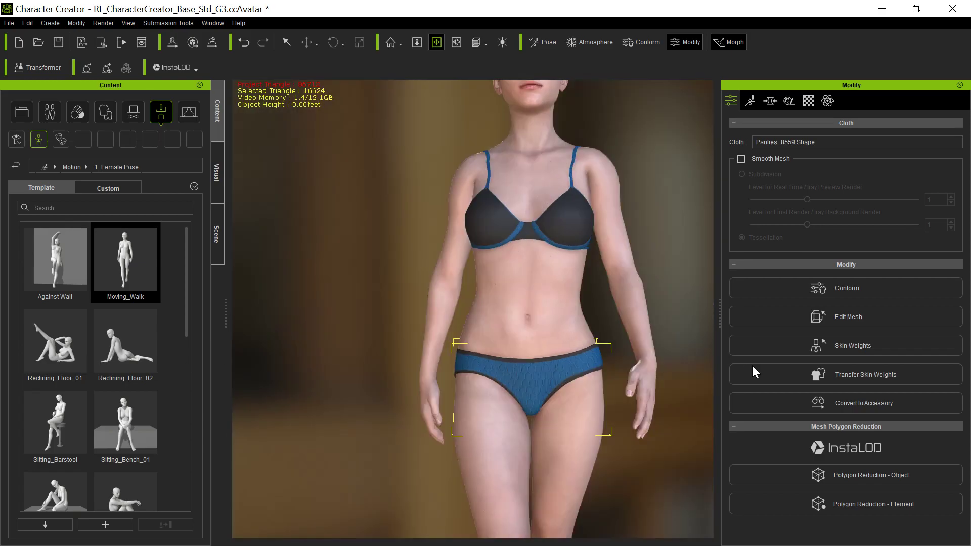
# Step: Apply the Reclining_Floor_01 female pose to the avatar and inspect the underwear's fit from several angles
pyautogui.doubleClick(65, 356)
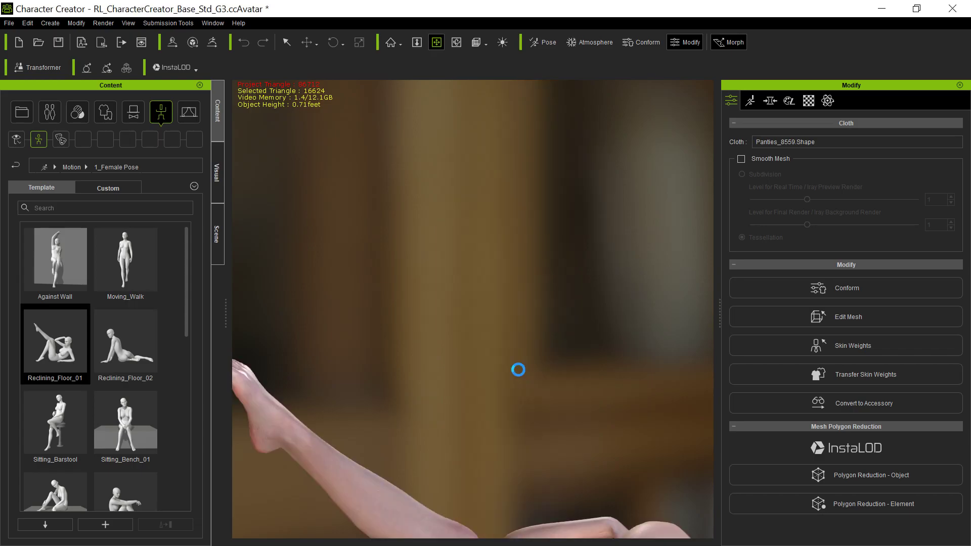
pyautogui.moveTo(491, 382); pyautogui.dragTo(404, 160)
pyautogui.moveTo(430, 322); pyautogui.dragTo(442, 215, button='middle')
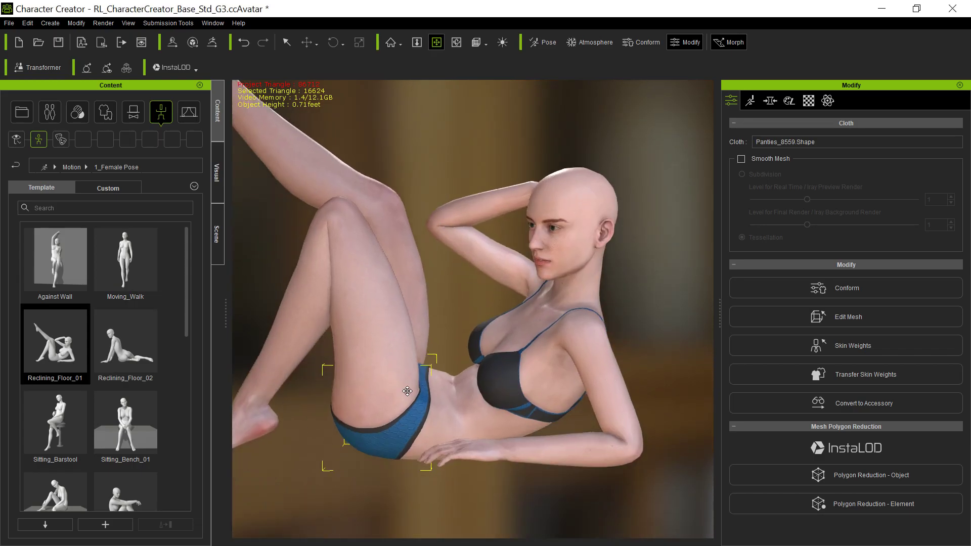
pyautogui.moveTo(408, 393); pyautogui.dragTo(295, 347, button='right')
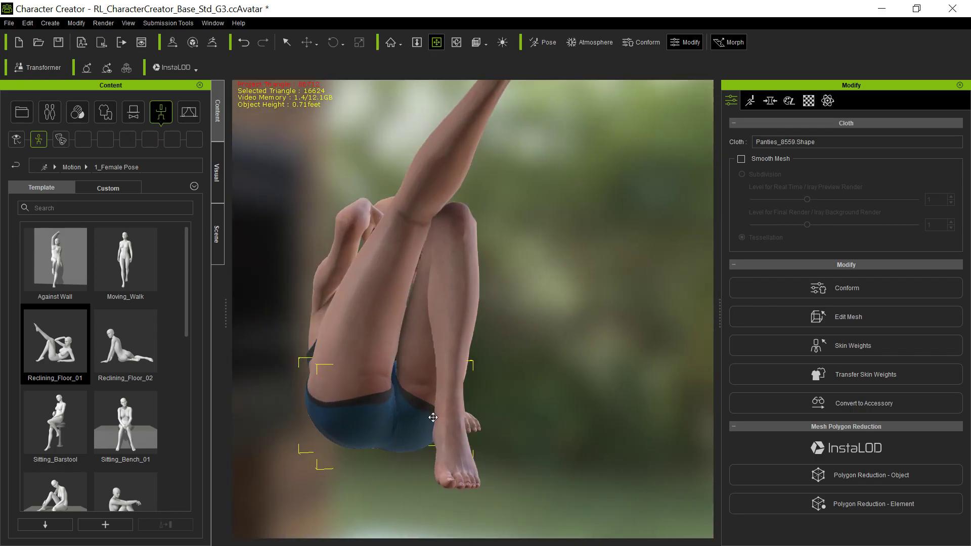
pyautogui.moveTo(392, 406); pyautogui.dragTo(449, 382, button='middle')
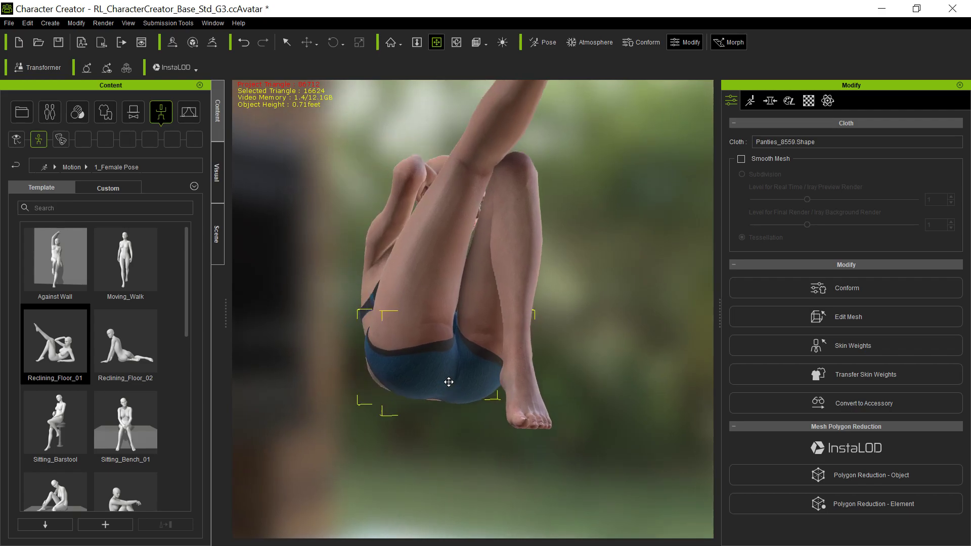
pyautogui.moveTo(410, 396); pyautogui.dragTo(338, 434, button='right')
pyautogui.moveTo(598, 367); pyautogui.dragTo(287, 439, button='right')
pyautogui.moveTo(583, 414); pyautogui.dragTo(478, 445, button='right')
pyautogui.moveTo(526, 353); pyautogui.dragTo(469, 401)
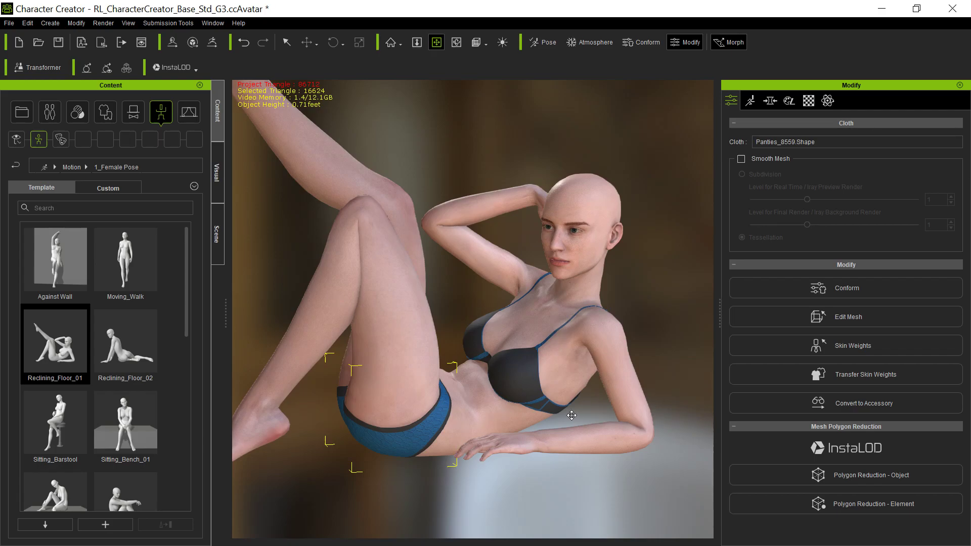
# Step: Run Auto Hide Mesh for the current outfit from the cloth layer settings, and leave conform editing
pyautogui.click(886, 281)
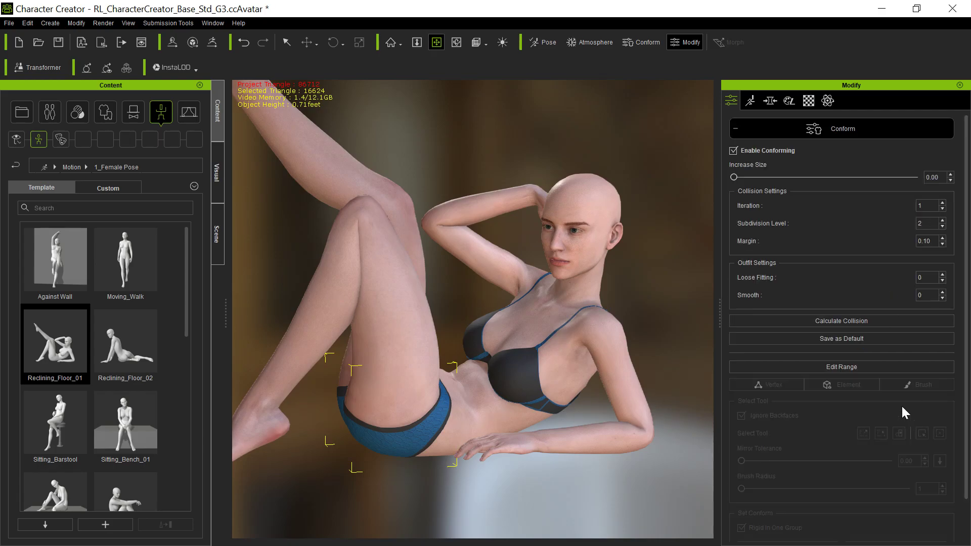
pyautogui.scroll(-3, 855, 379)
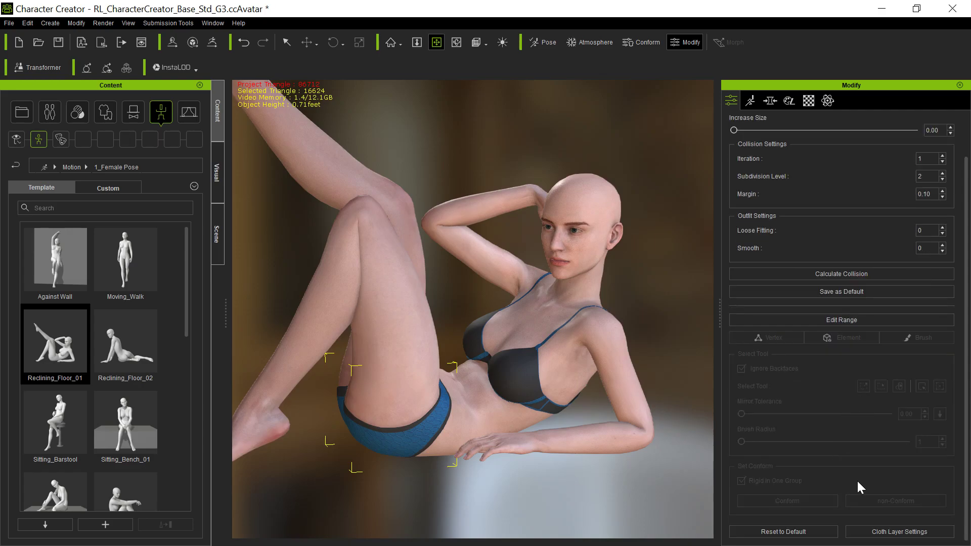
pyautogui.click(899, 532)
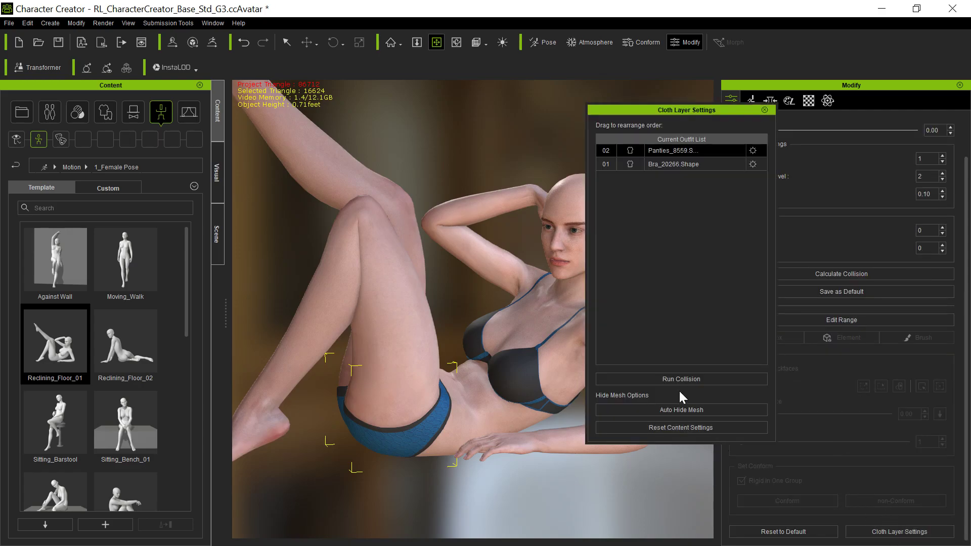
pyautogui.click(701, 412)
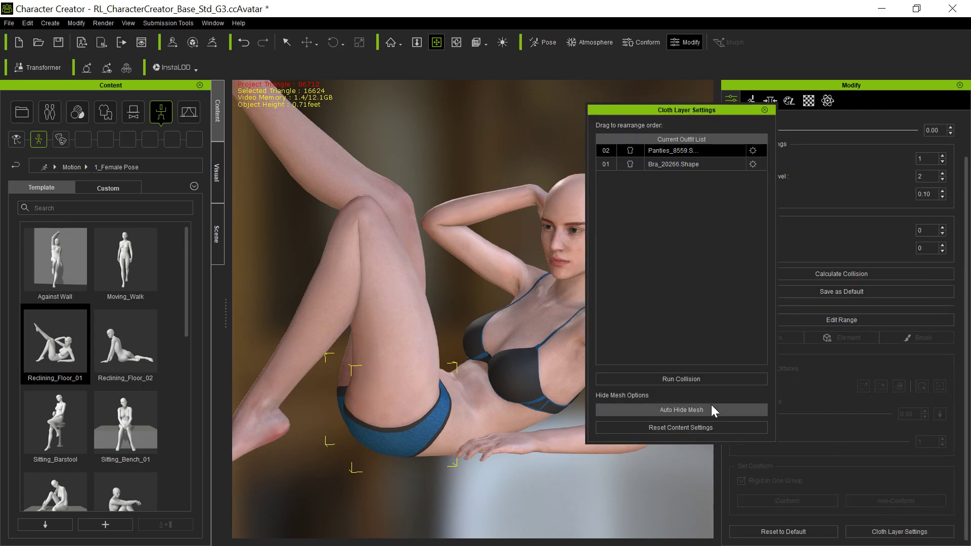
pyautogui.click(682, 414)
pyautogui.click(764, 113)
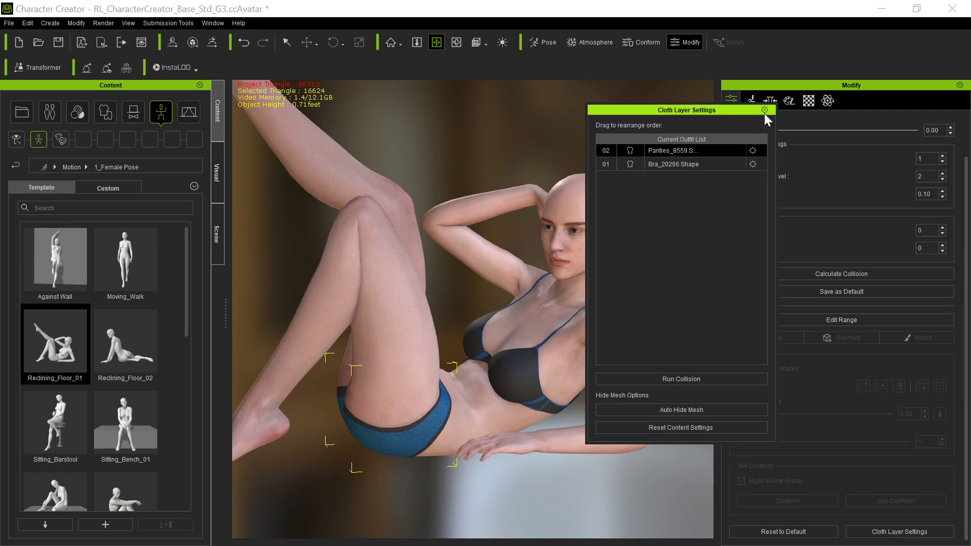
pyautogui.click(764, 111)
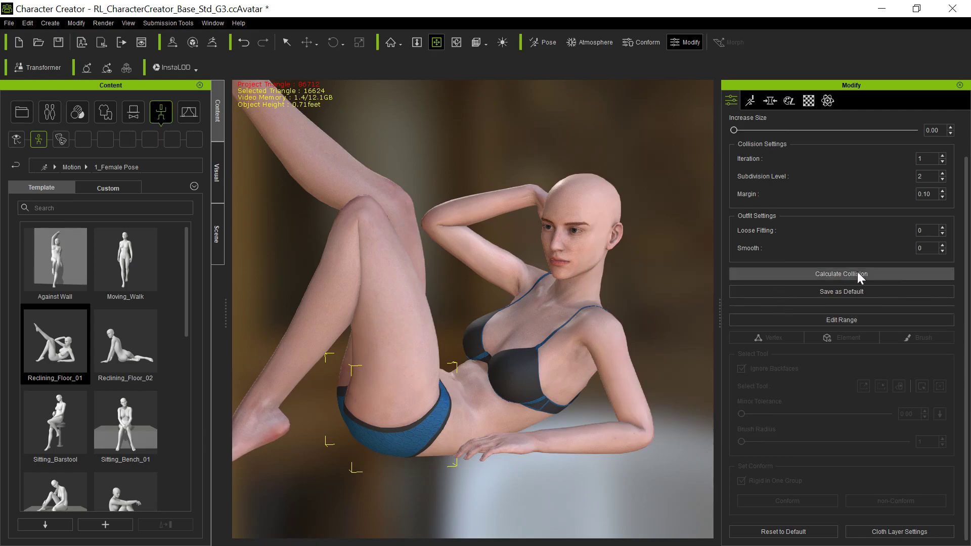
pyautogui.scroll(3, 798, 228)
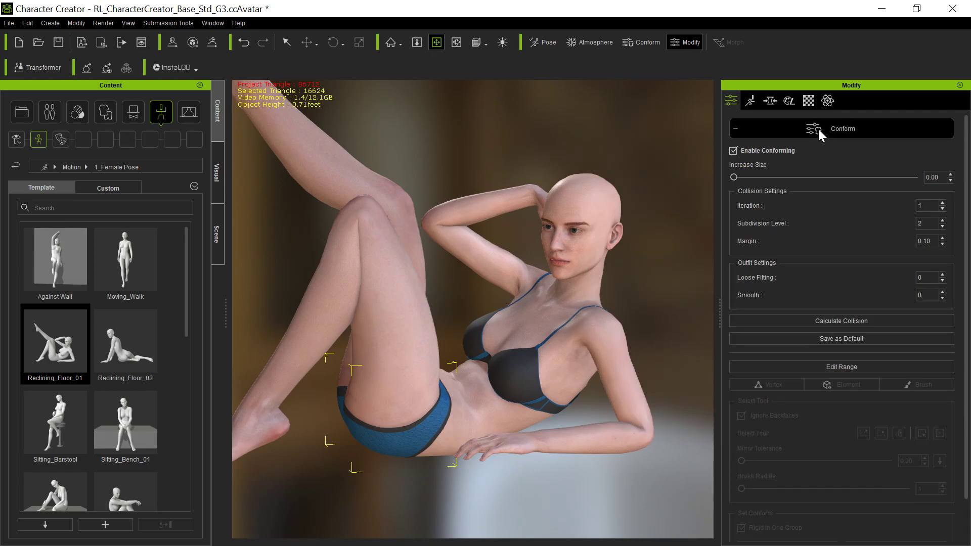
pyautogui.click(818, 127)
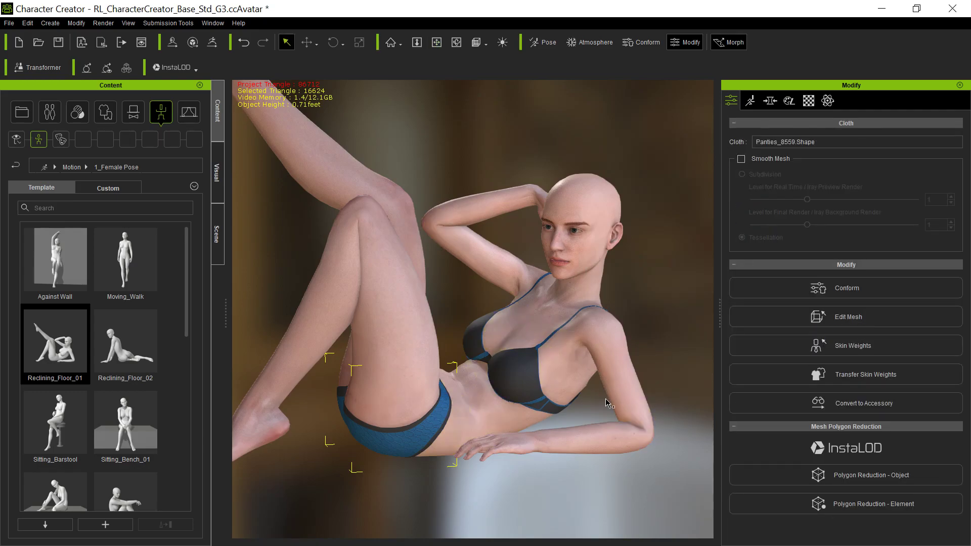